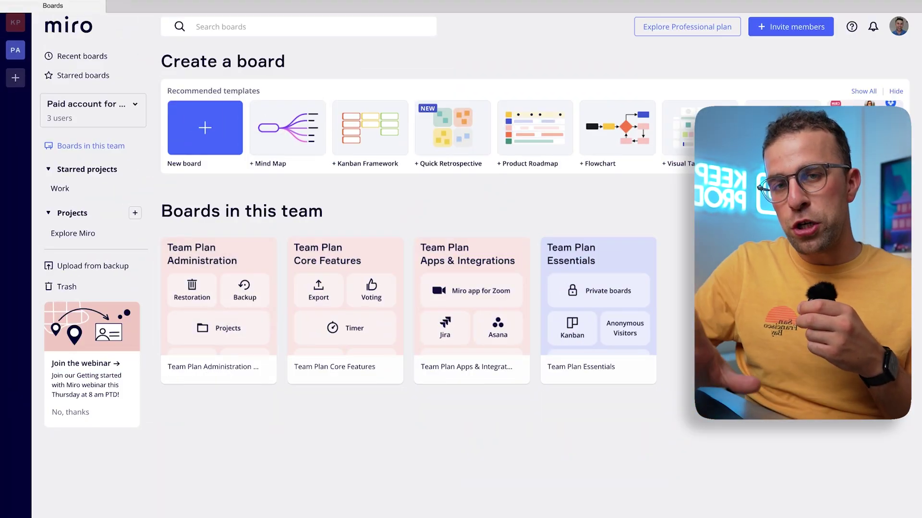
- Open the full template gallery, browse it, and preview the Start/Stop/Continue Retrospective template
left_click(867, 92)
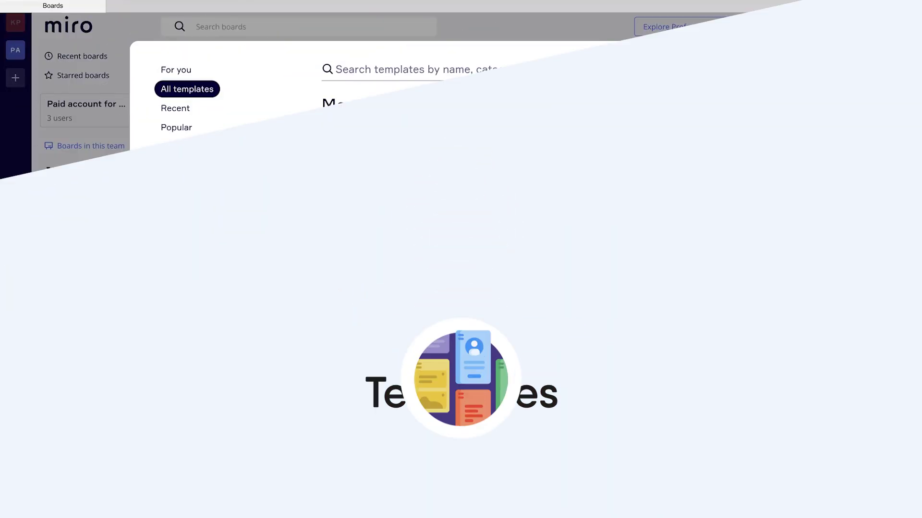
scroll(530, 298, "down", 3)
scroll(530, 298, "down", 2)
scroll(384, 240, "down", 2)
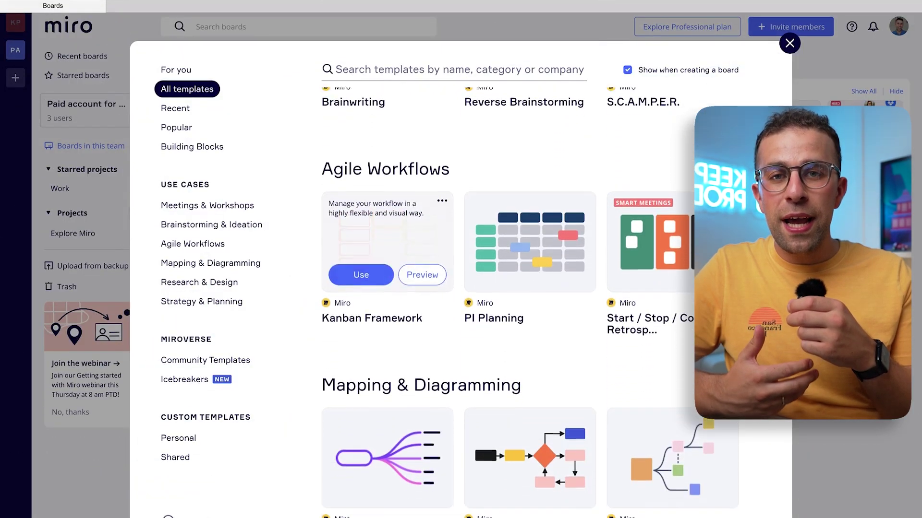
scroll(481, 375, "down", 2)
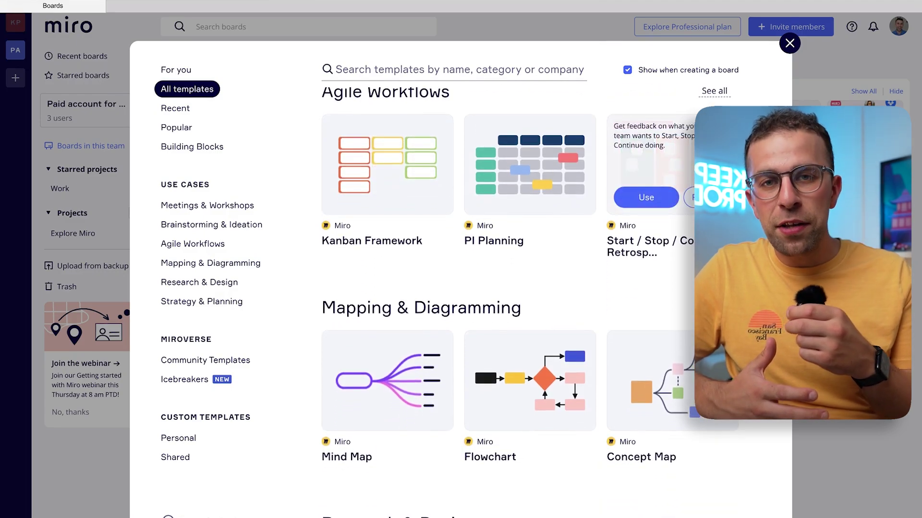
left_click(692, 197)
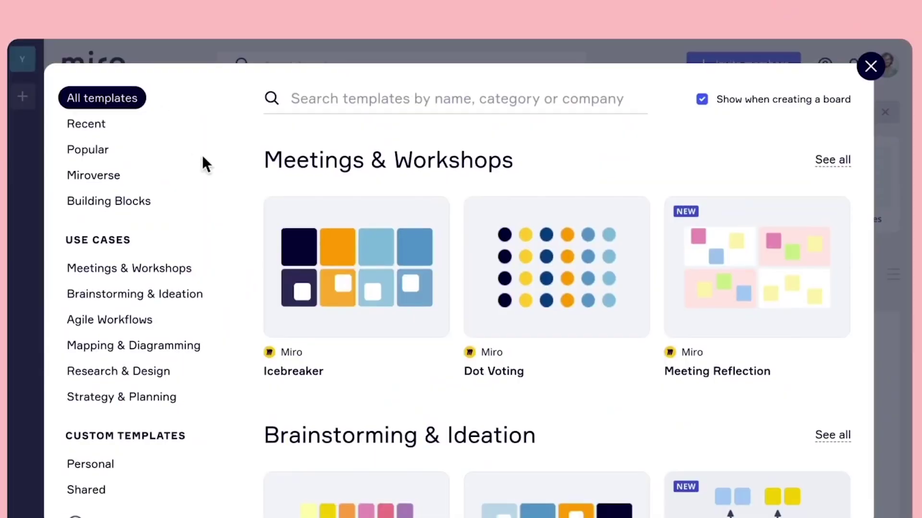
- Browse the Meetings & Workshops, Brainstorming & Ideation and Research & Design template categories
left_click(158, 269)
left_click(193, 301)
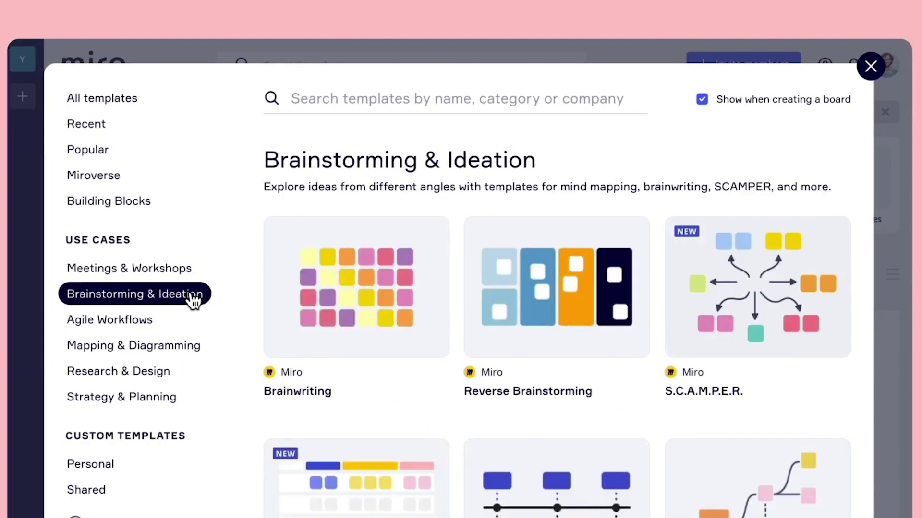
left_click(167, 379)
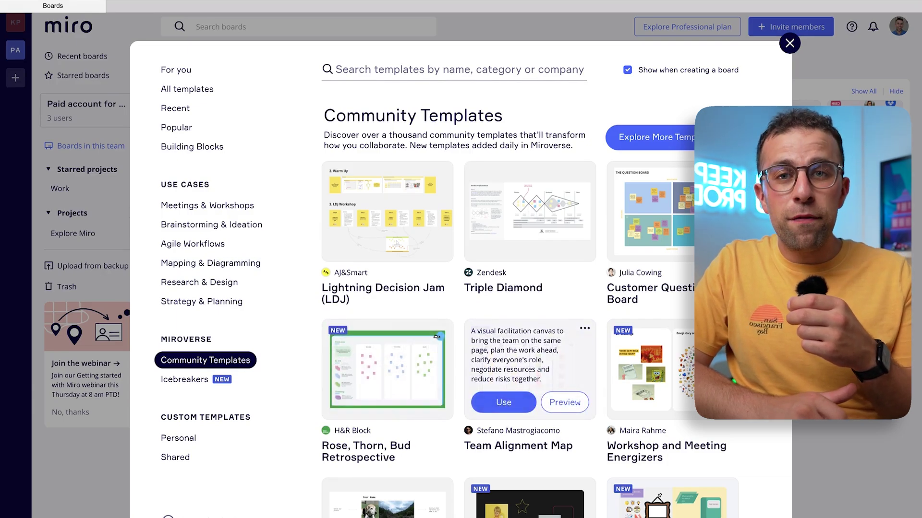
- Scroll through the Community Templates and open the Epic & Feature Roadmap Planning template page
scroll(532, 382, "down", 1)
scroll(532, 381, "down", 2)
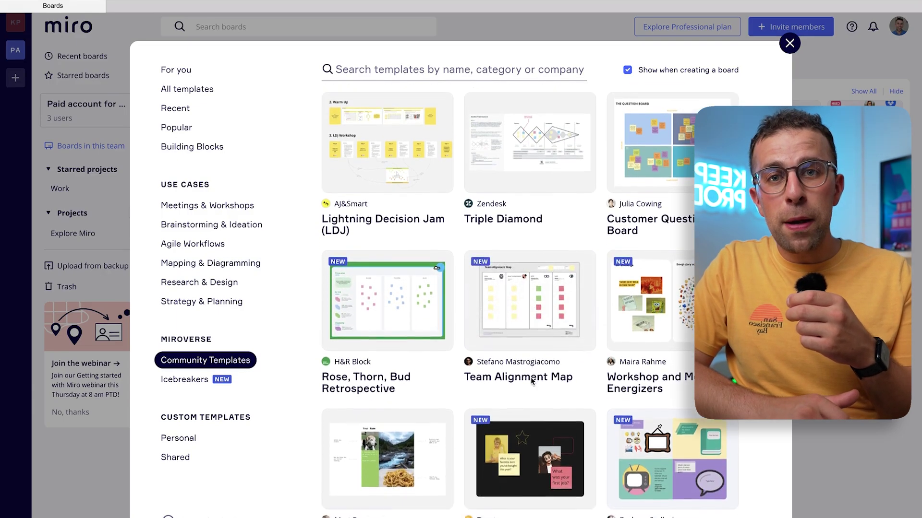
scroll(532, 382, "down", 2)
scroll(532, 381, "down", 1)
scroll(532, 381, "down", 1)
scroll(532, 382, "down", 1)
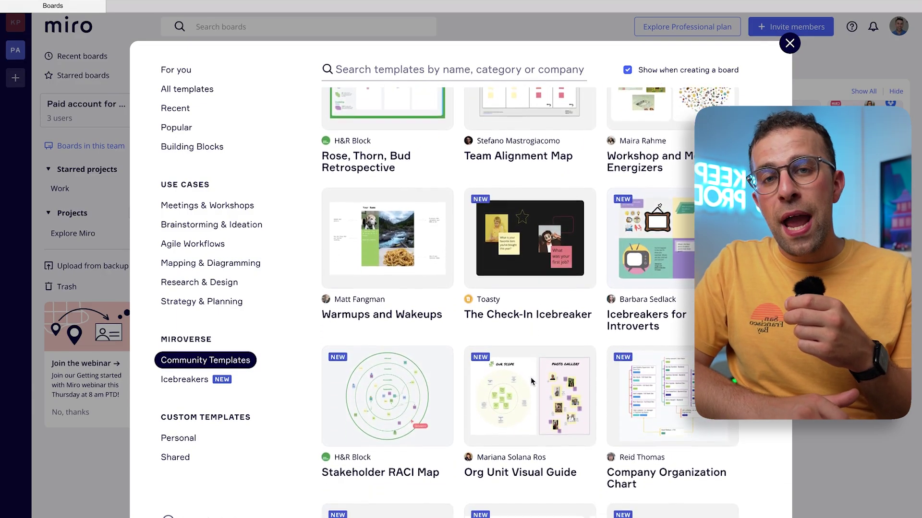
scroll(532, 381, "down", 2)
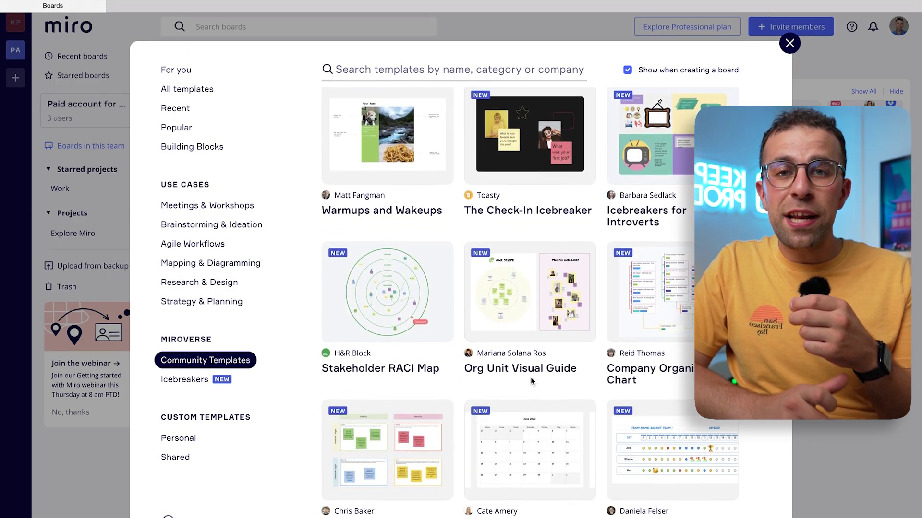
scroll(531, 377, "down", 2)
scroll(531, 377, "down", 3)
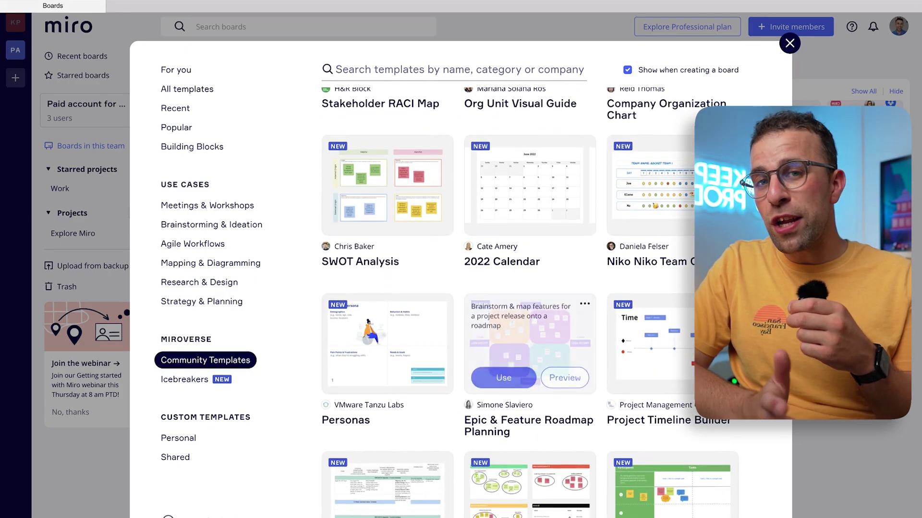
scroll(579, 363, "down", 2)
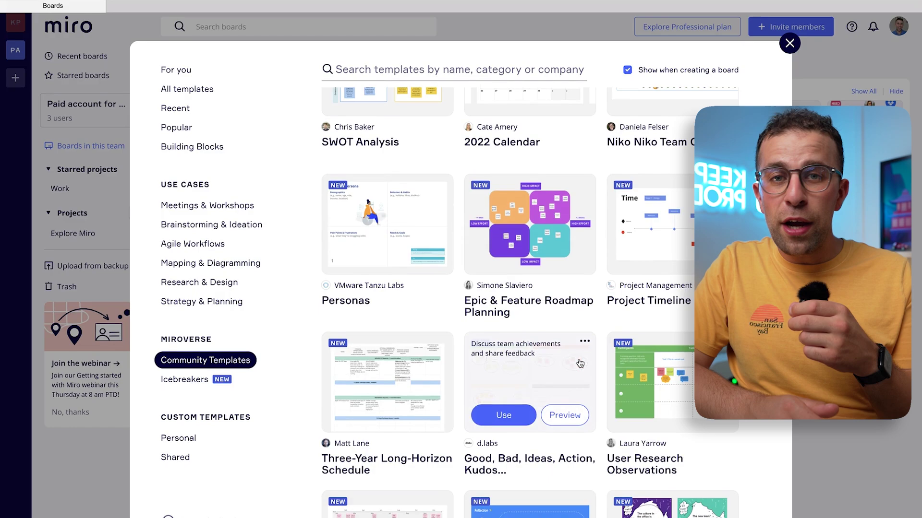
left_click(565, 258)
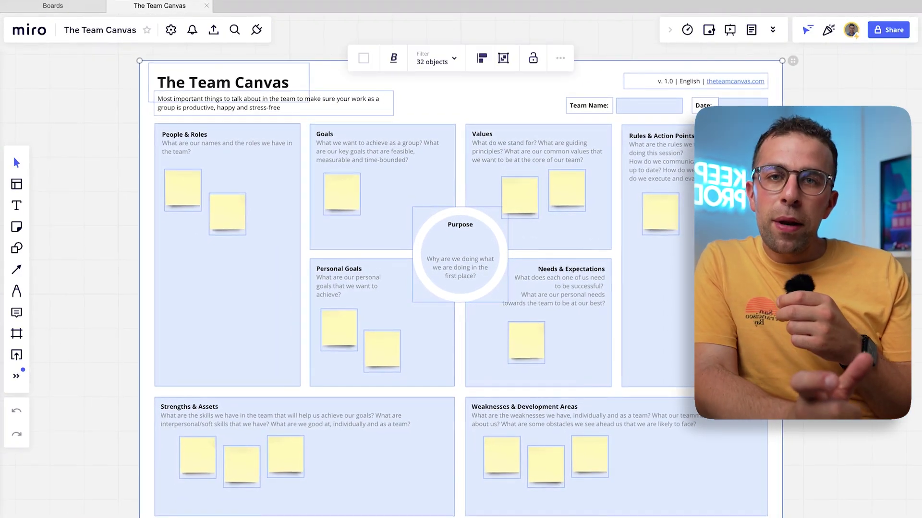
- Write names and roles in the two People & Roles stickies, widening the second one
key("Escape")
left_click(182, 188)
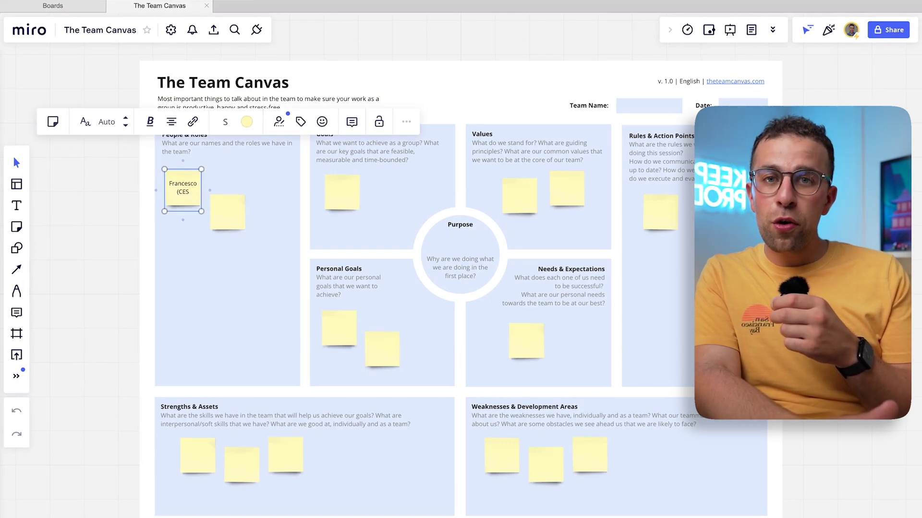
double_click(220, 207)
type("Steve (Senior Editor")
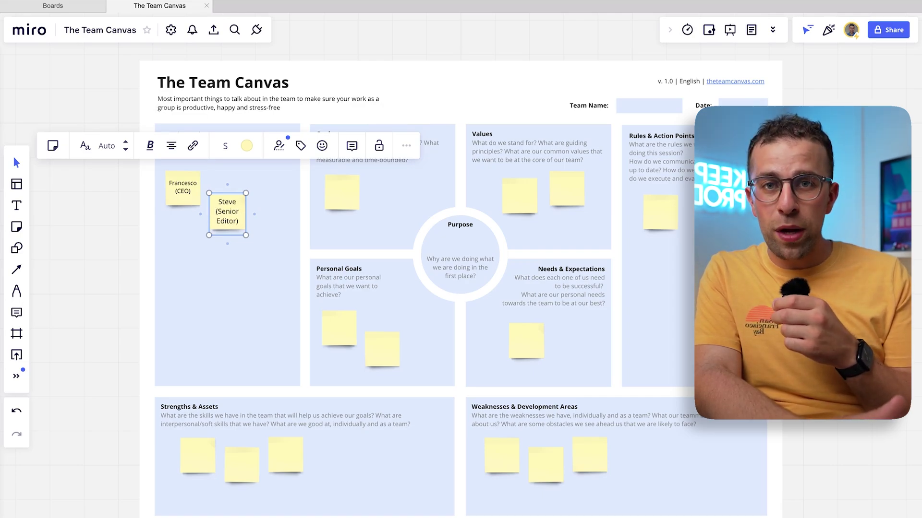
mouse_move(246, 235)
left_mouse_down()
mouse_move(274, 235)
mouse_move(234, 190)
left_mouse_up()
left_click(226, 269)
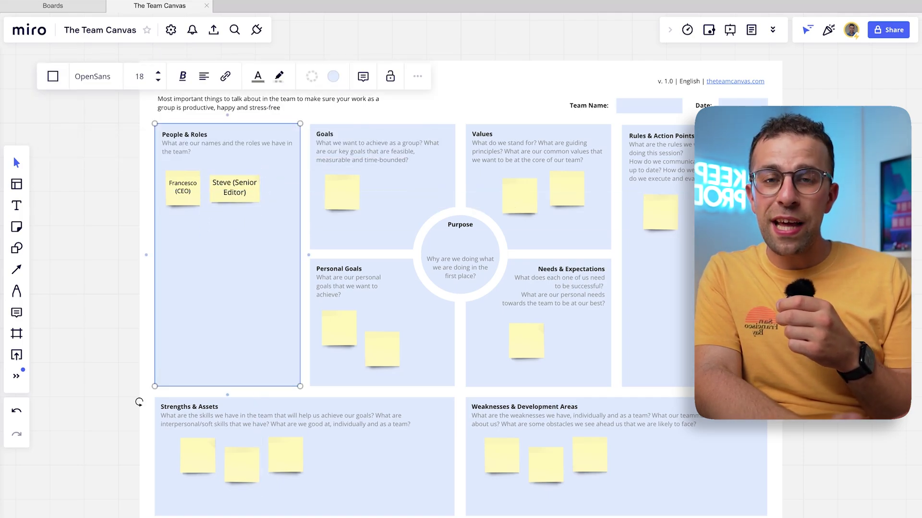
left_click(342, 192)
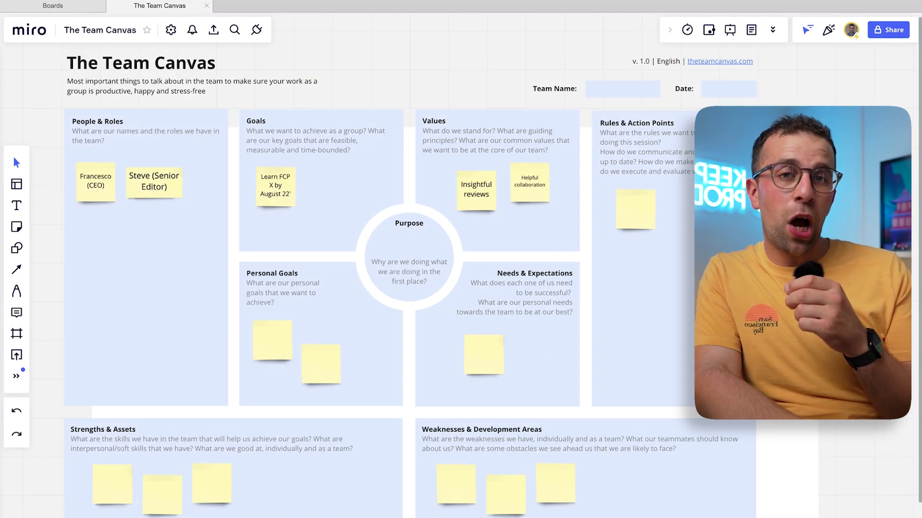
- Comment 'S thoughts on this goal please? 😊' on the FCP X goal sticky
type("c")
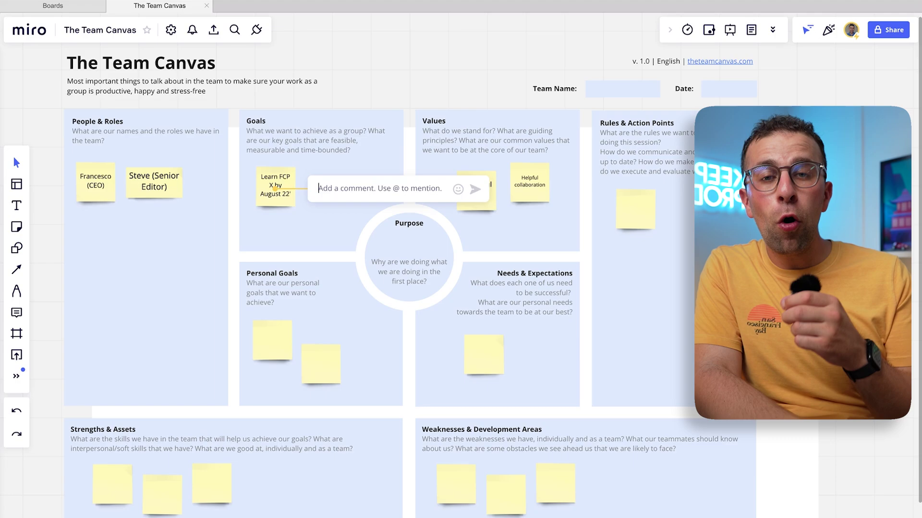
type("S")
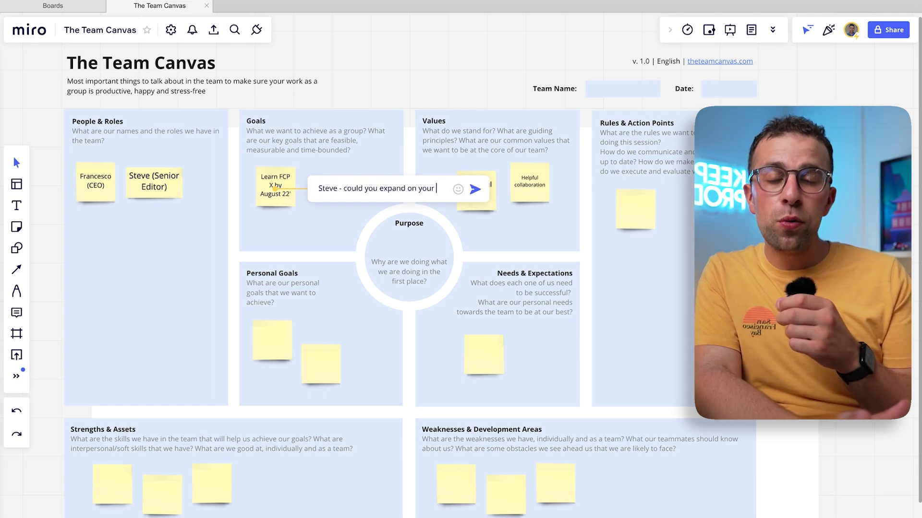
type(" thoughts on this goal please? 😊")
key("Return")
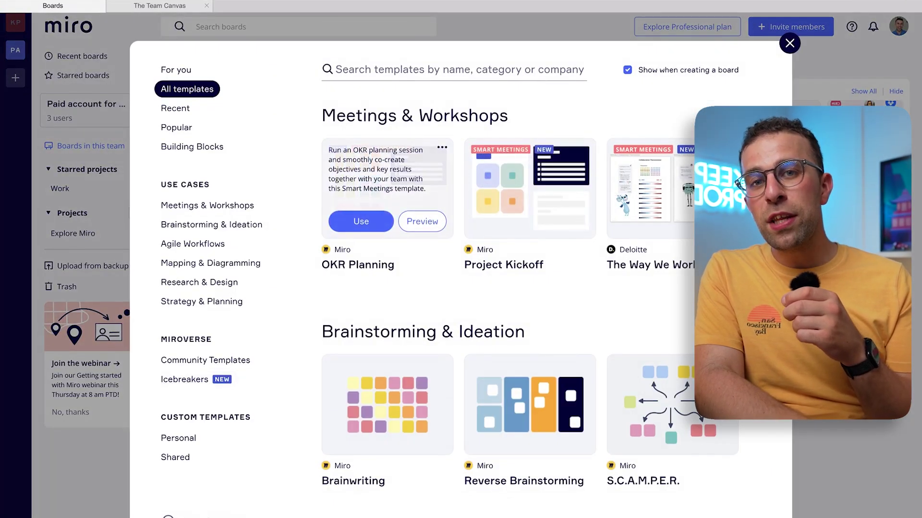
- Open the OKR Planning template details and scroll through its preview
left_click(422, 222)
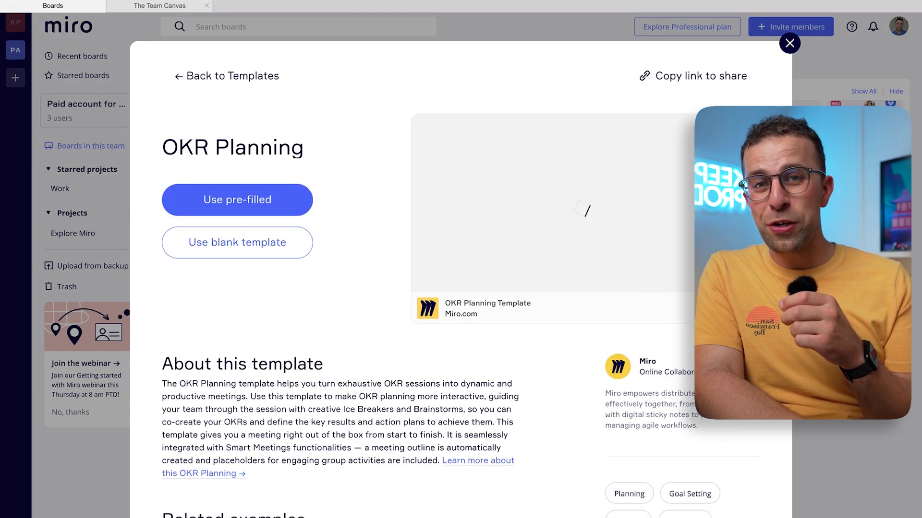
scroll(461, 288, "down", 4)
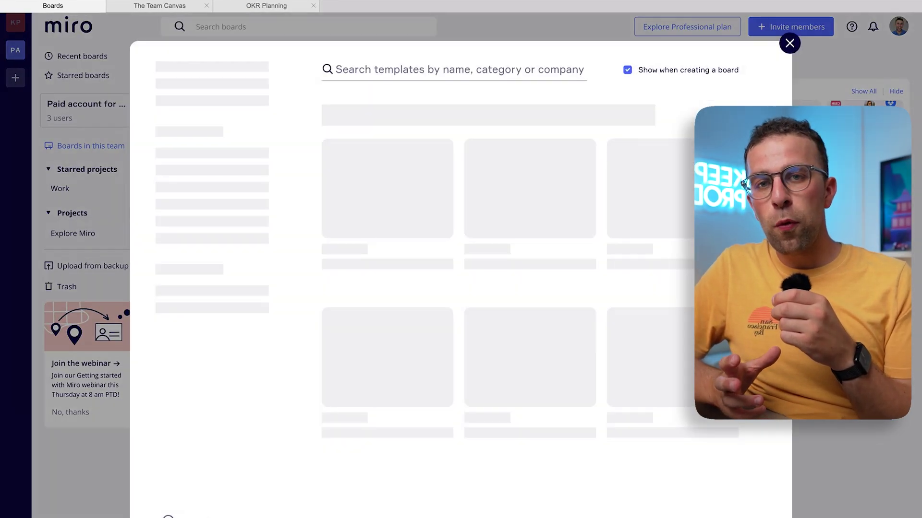
- Create a Character Mix & Match Icebreaker board and assemble a head, laptop body and face on You?
left_click(184, 379)
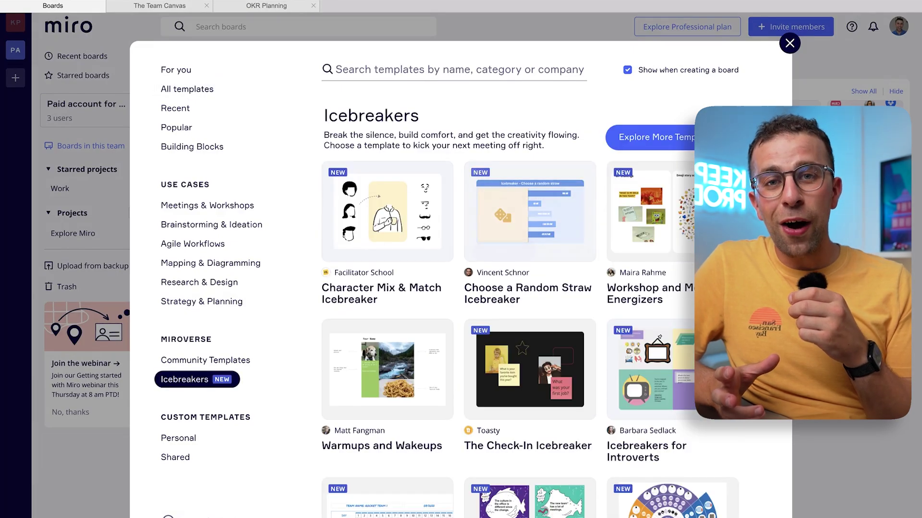
left_click(361, 245)
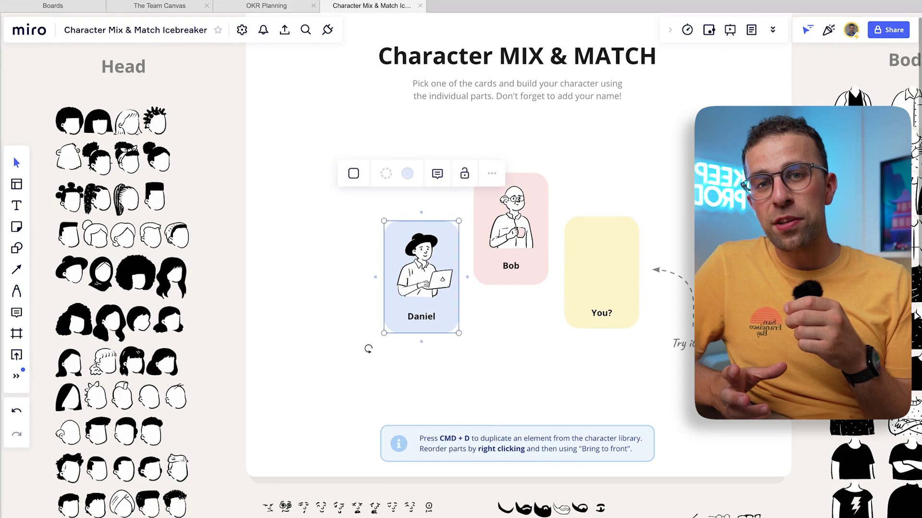
mouse_move(124, 468)
left_mouse_down()
mouse_move(606, 241)
mouse_move(569, 290)
mouse_move(691, 232)
left_mouse_up()
left_click(595, 250)
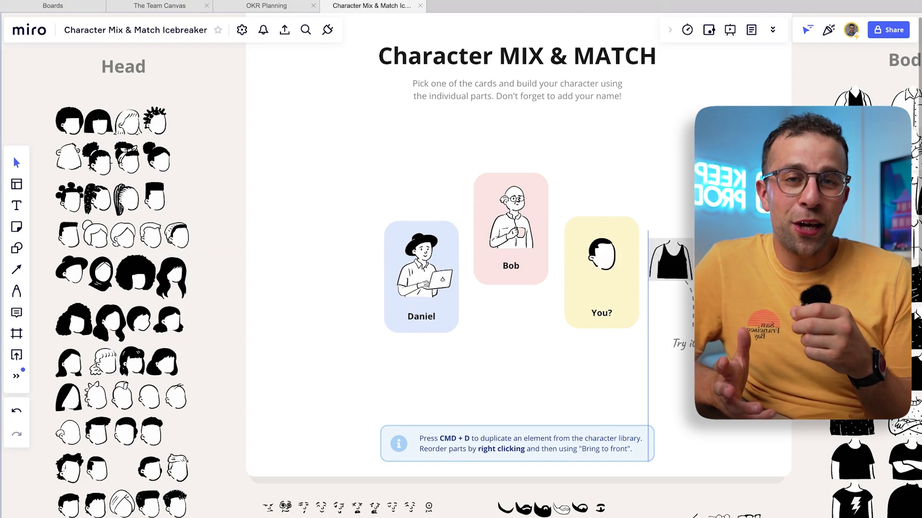
mouse_move(720, 269)
left_mouse_down()
mouse_move(557, 298)
mouse_move(601, 287)
left_mouse_up()
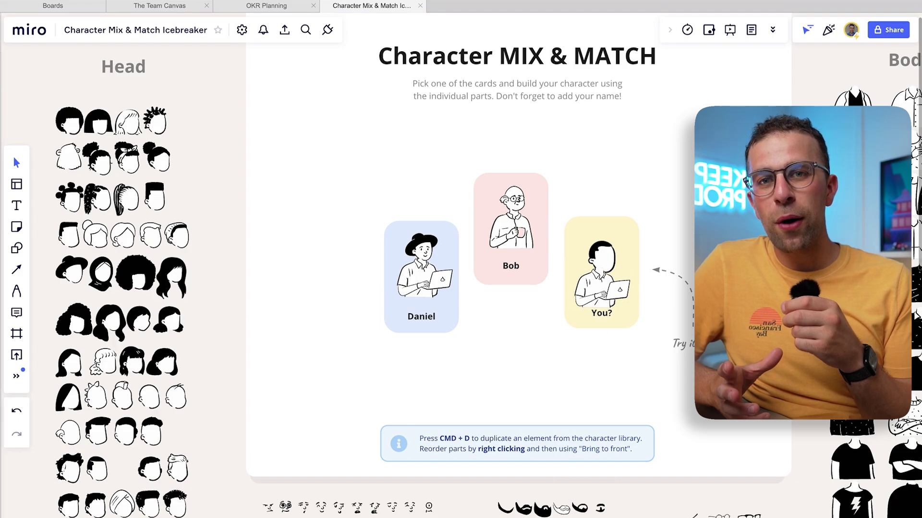
left_click_drag(523, 310, 602, 257)
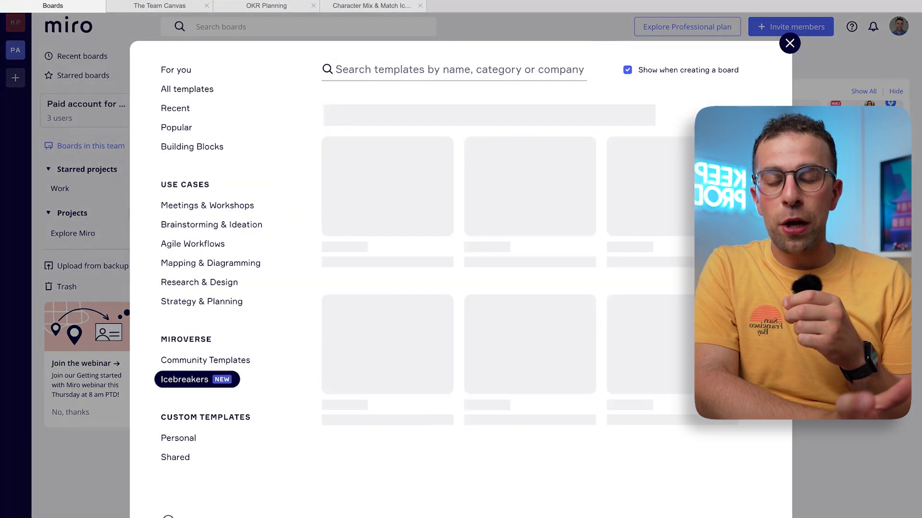
- Search templates for 'planner' and create a Monthly Planner board
left_click(453, 70)
type("planner")
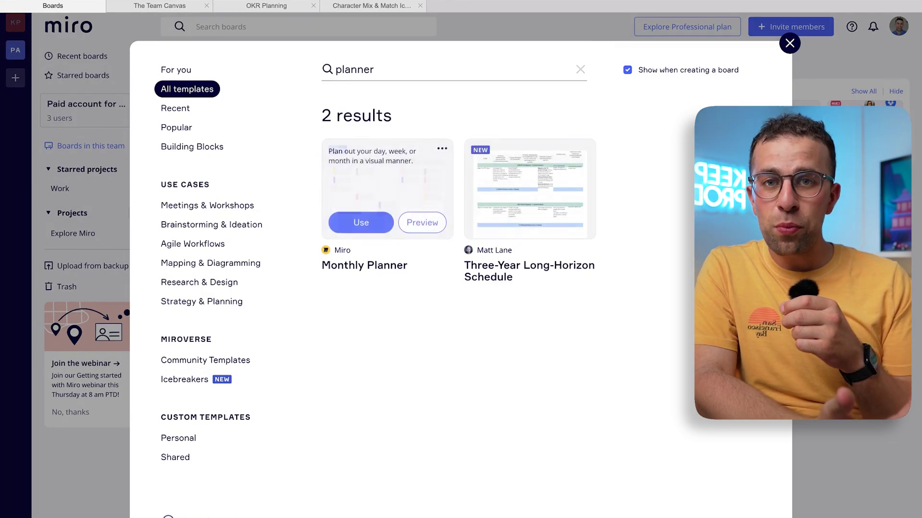
left_click(361, 221)
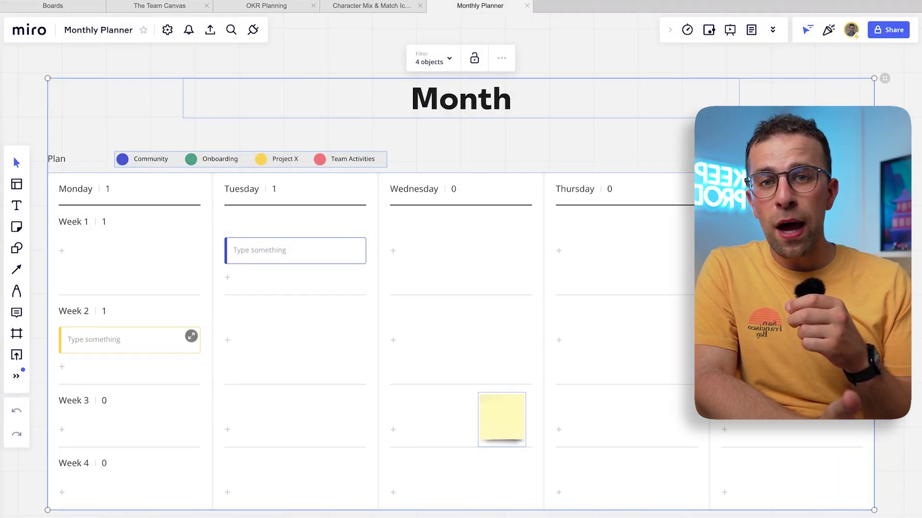
- Add a Bento Launch card in Monday's Week 2 row, starting another card below
double_click(115, 338)
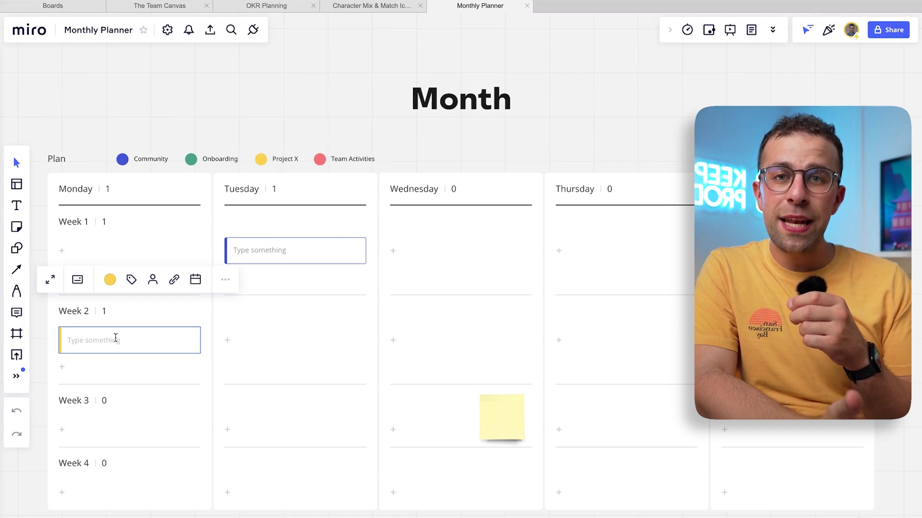
type("nch")
key("Return")
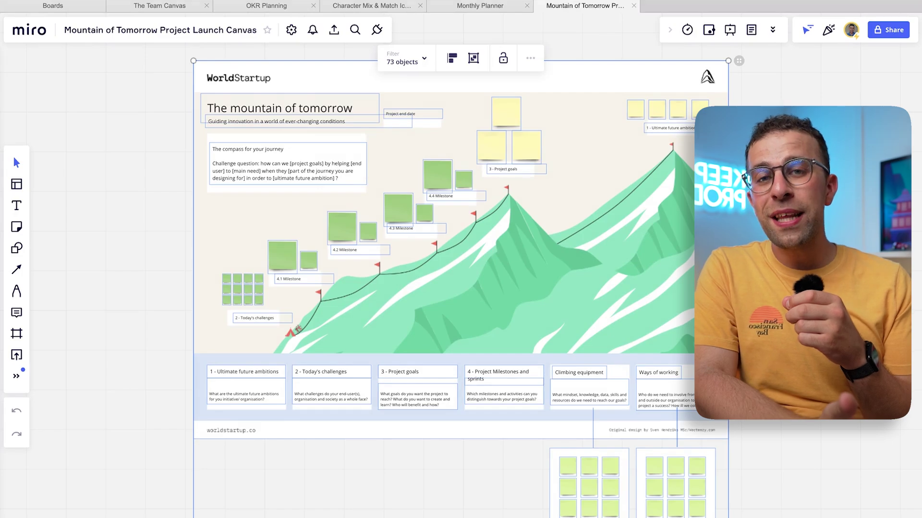
- Zoom in and write 'Reach 1,000 paying users a month' on the 4.1 Milestone sticky
scroll(202, 211, "up", 2)
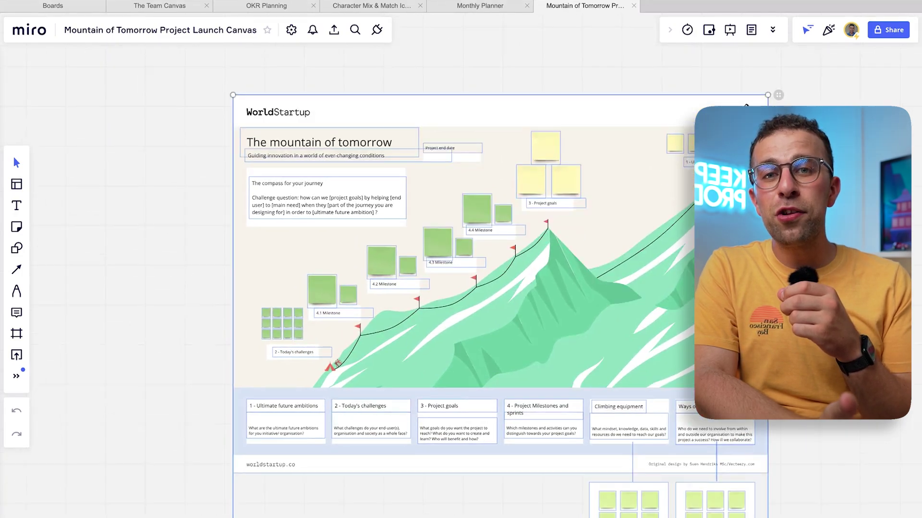
scroll(202, 212, "up", 3)
scroll(201, 212, "up", 3)
scroll(202, 211, "up", 2)
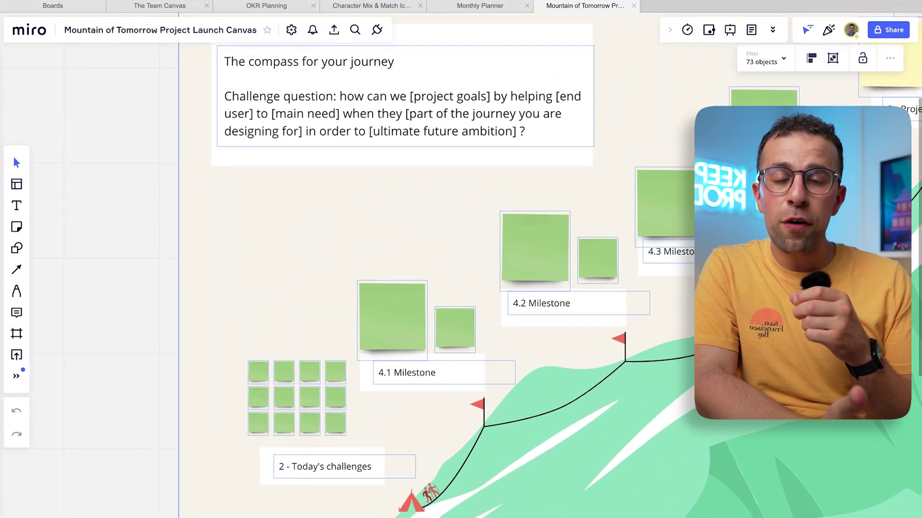
left_click(393, 317)
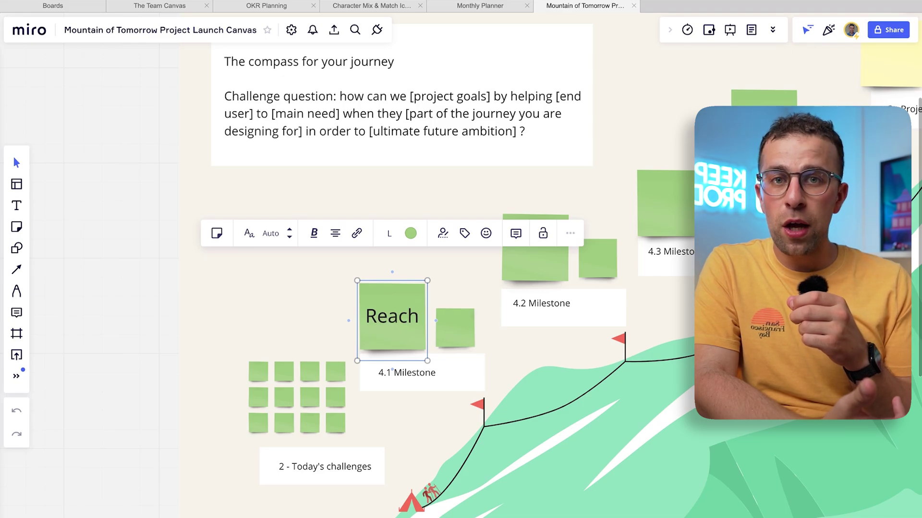
type("aying users a month")
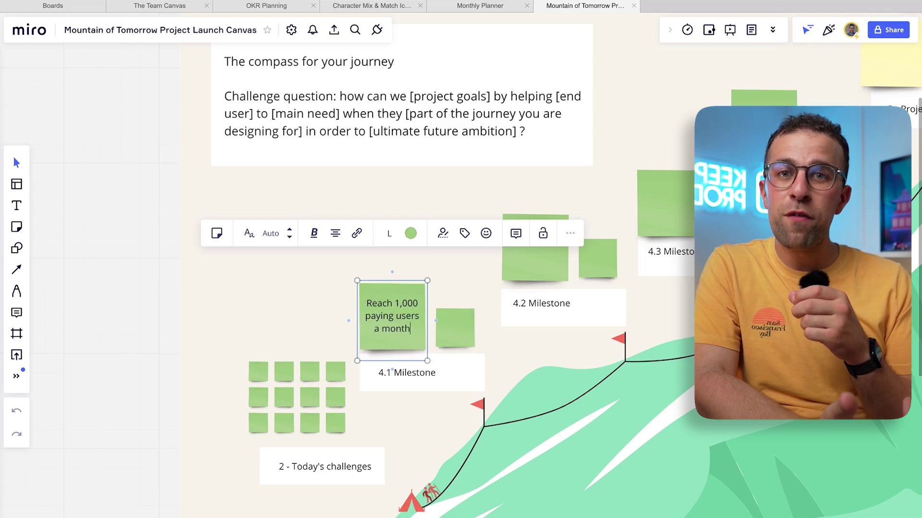
key("shift+2")
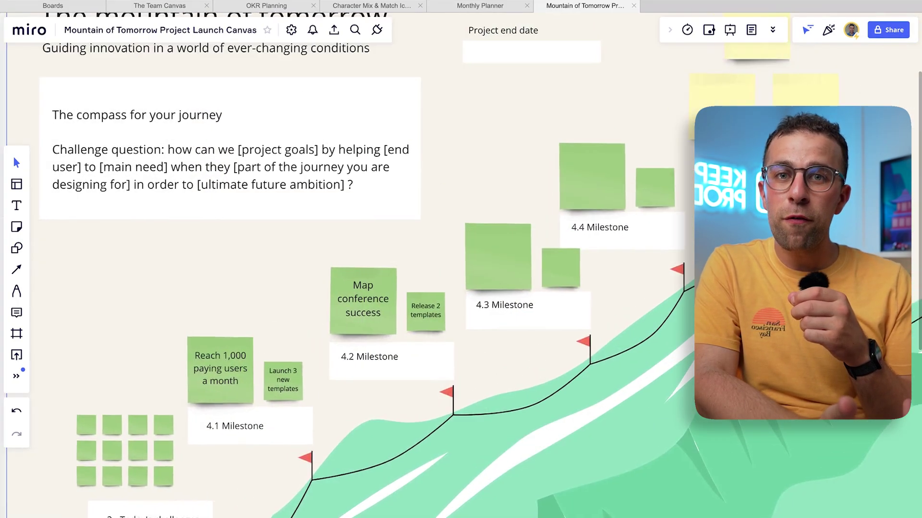
- Pan across the Mountain of Tomorrow frame to review the milestones
scroll(461, 259, "right", 3)
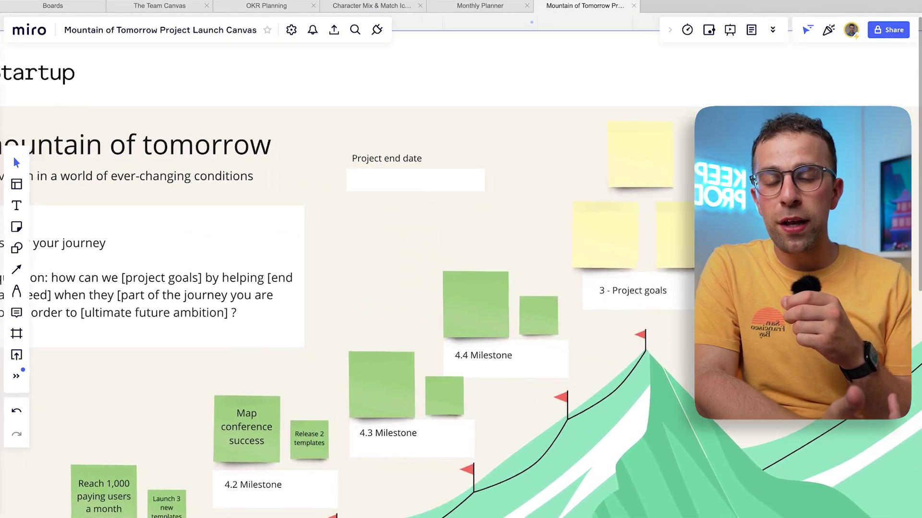
scroll(461, 259, "right", 2)
scroll(461, 259, "right", 10)
scroll(460, 260, "down", 3)
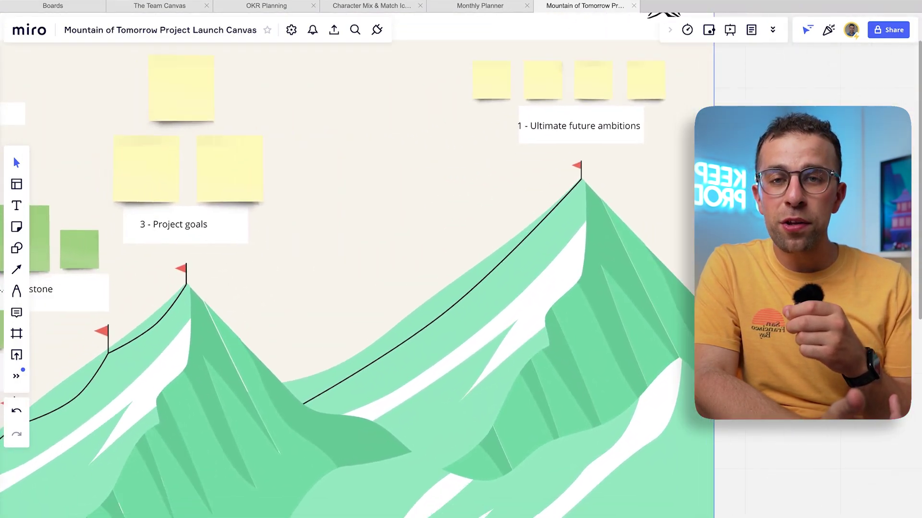
scroll(460, 259, "up", 3)
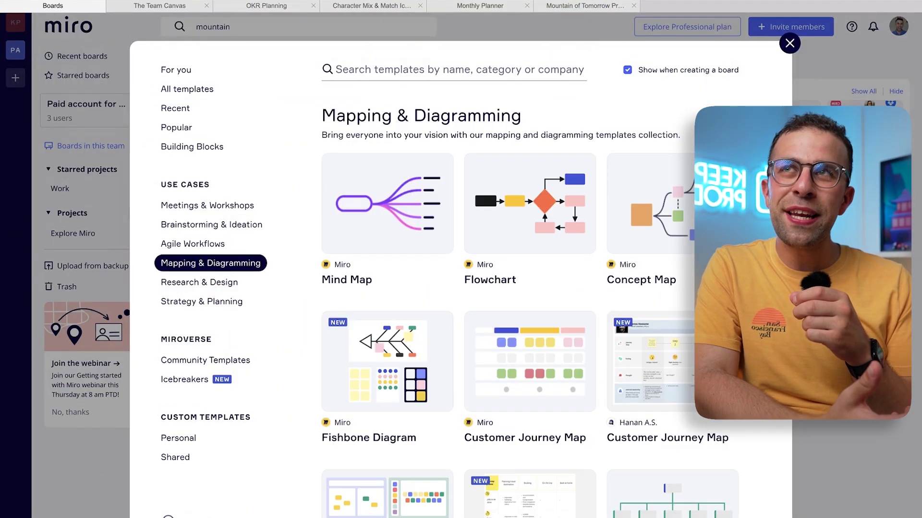
- Find App Wireframe under Mapping & Diagramming and pan across its Lists, Placeholders and Cards panels
scroll(530, 303, "down", 3)
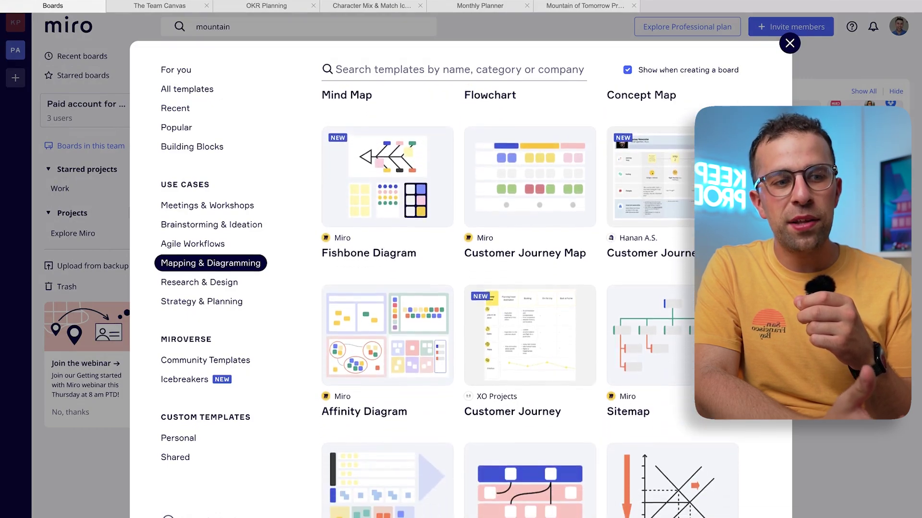
scroll(530, 302, "down", 5)
scroll(530, 302, "down", 2)
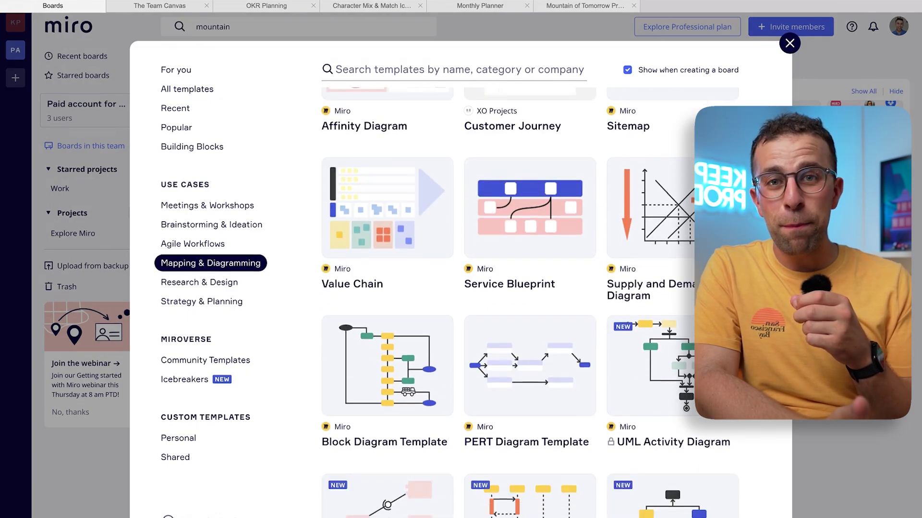
scroll(530, 302, "down", 4)
scroll(387, 336, "down", 4)
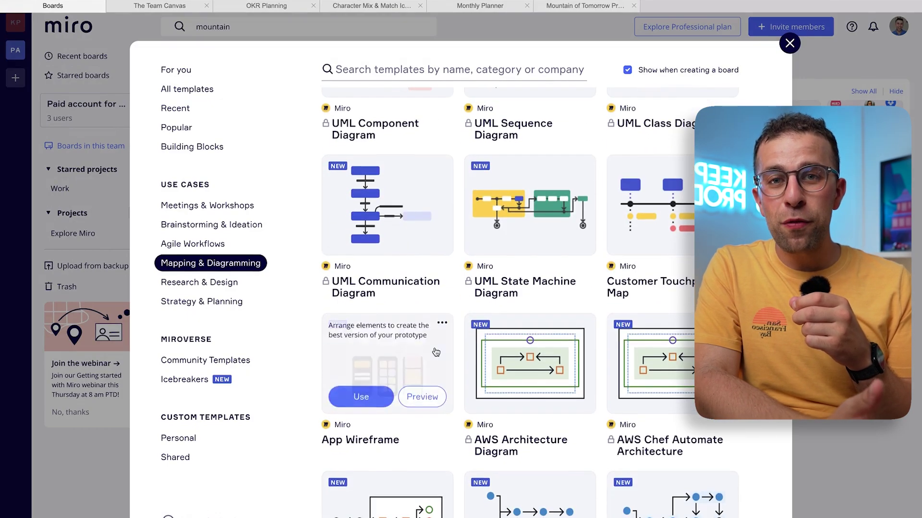
scroll(387, 336, "down", 2)
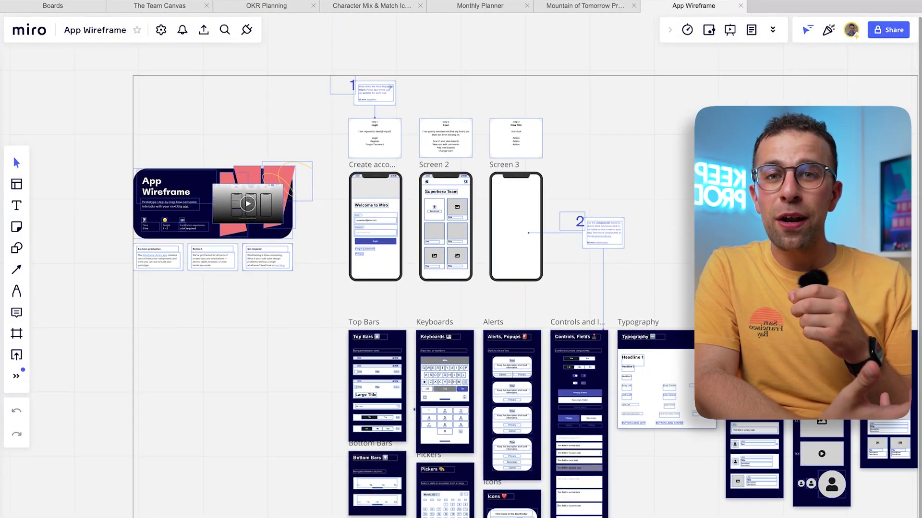
scroll(522, 334, "up", 3)
scroll(522, 334, "up", 3)
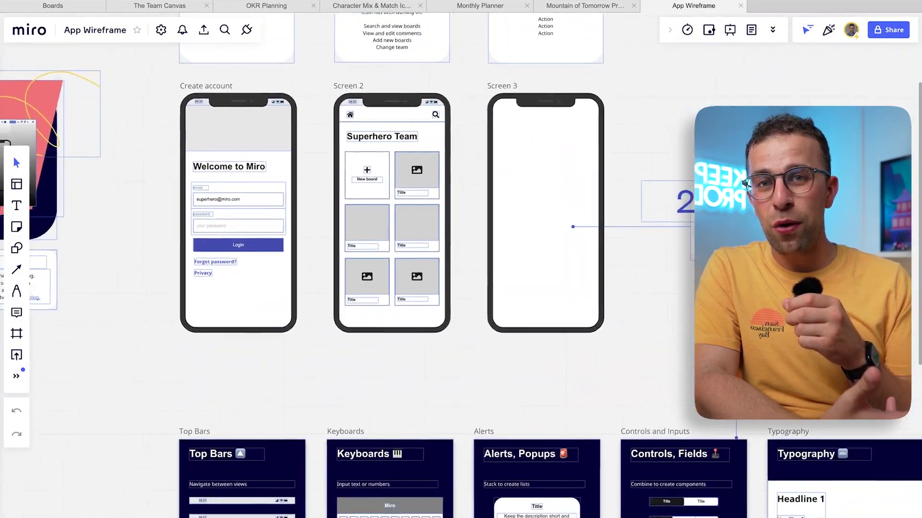
mouse_move(340, 429)
left_mouse_down()
mouse_move(306, 254)
mouse_move(58, 237)
left_mouse_up()
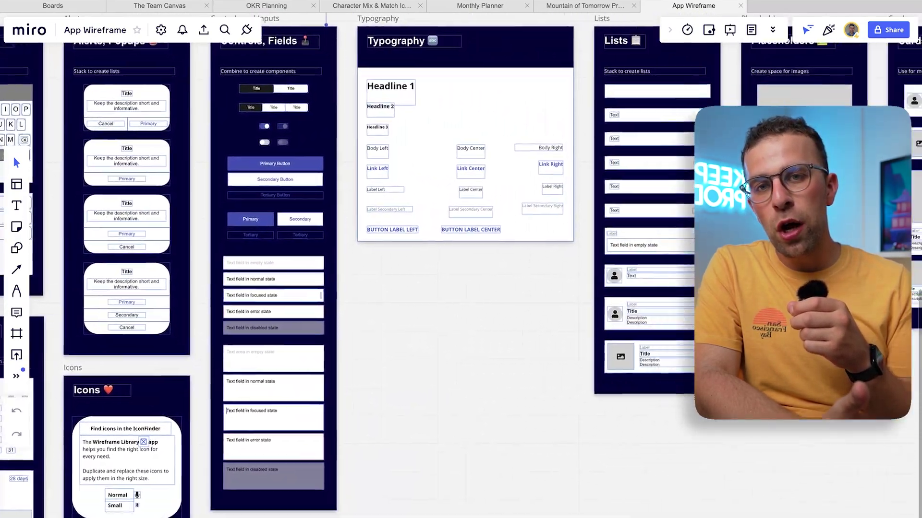
left_click_drag(384, 240, 57, 258)
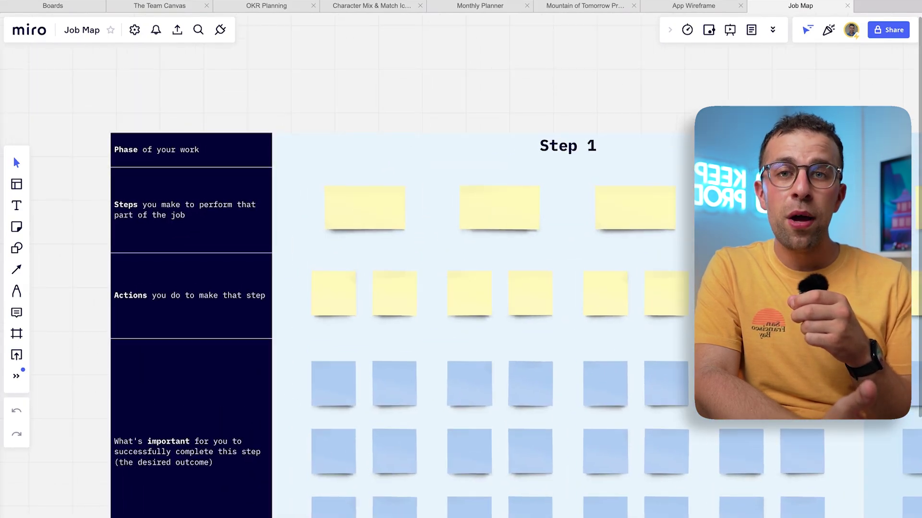
- Retitle the Job Map's 'Step 1' heading to Launch Conference and begin editing the first sticky note
double_click(352, 205)
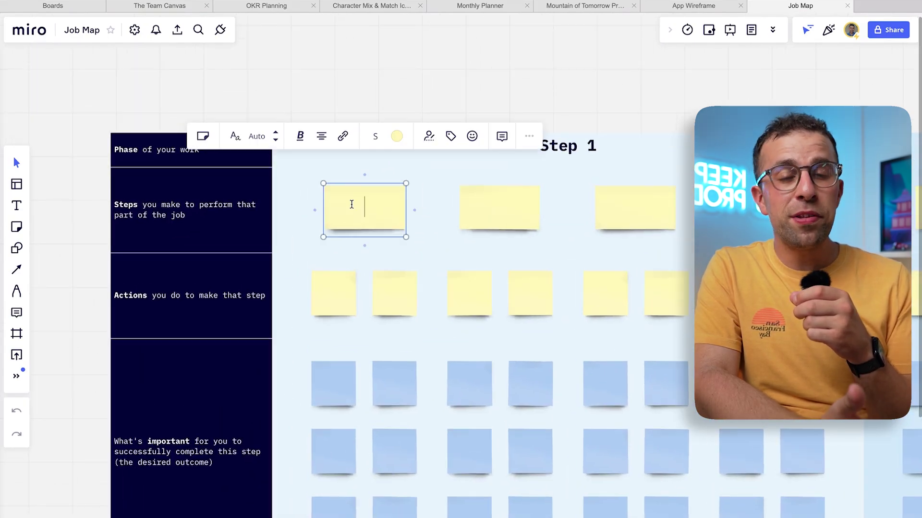
left_click(552, 146)
type("Launch Conference")
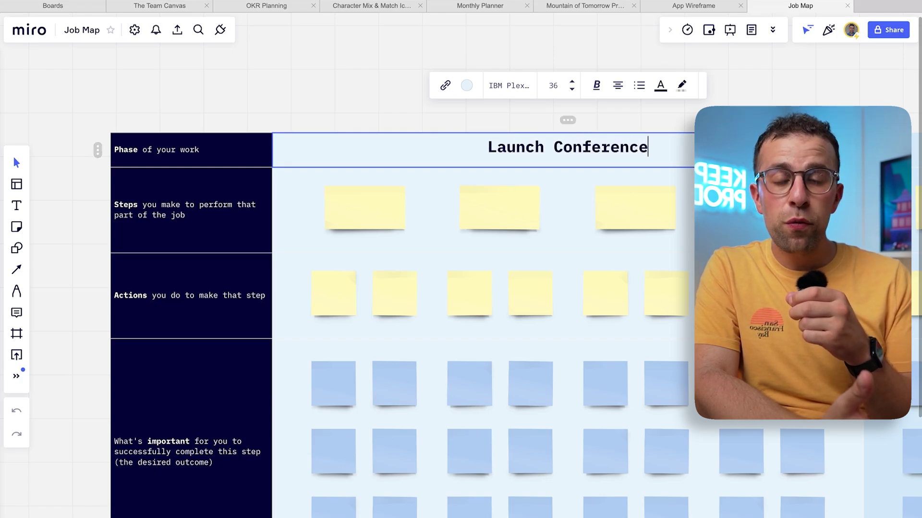
double_click(364, 207)
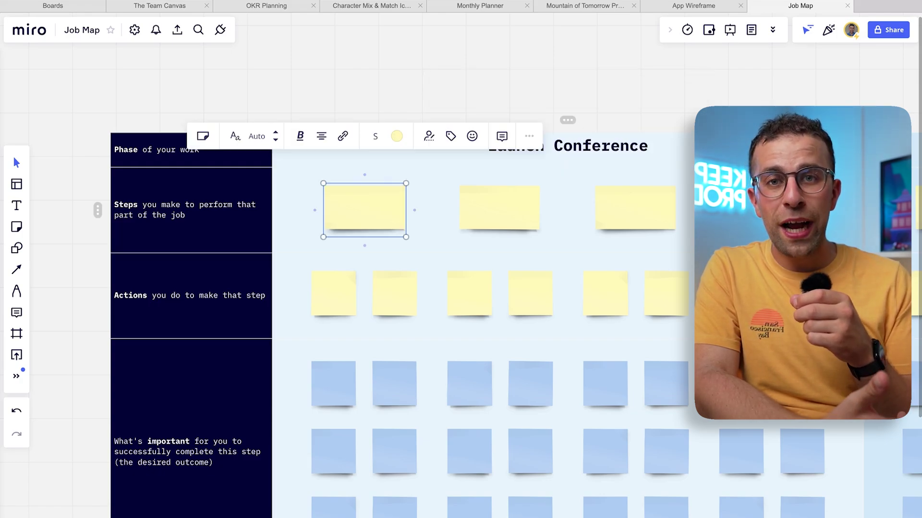